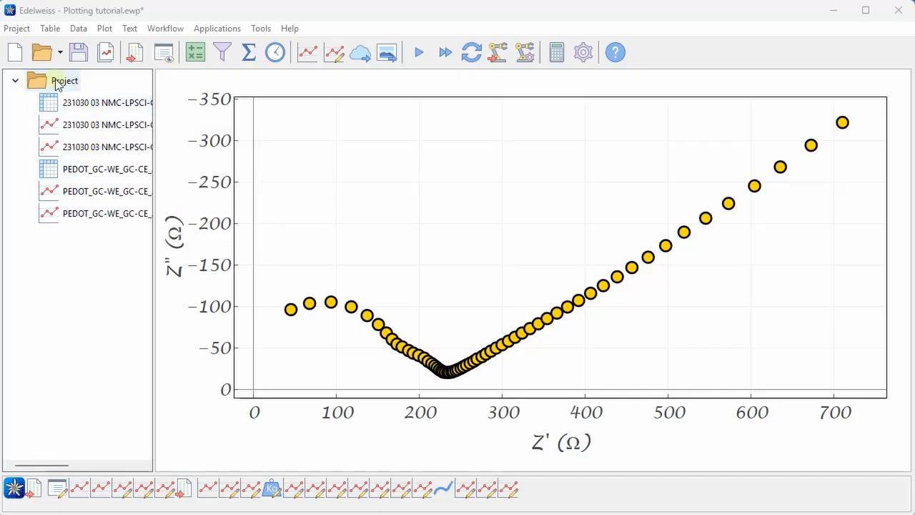
{"action": "left_click", "coordinate": [17, 29]}
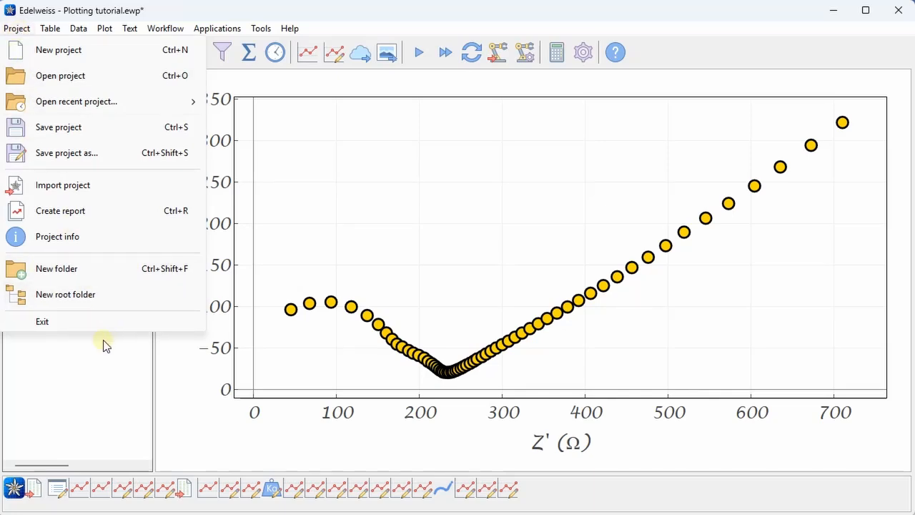
{"action": "left_click", "coordinate": [100, 369]}
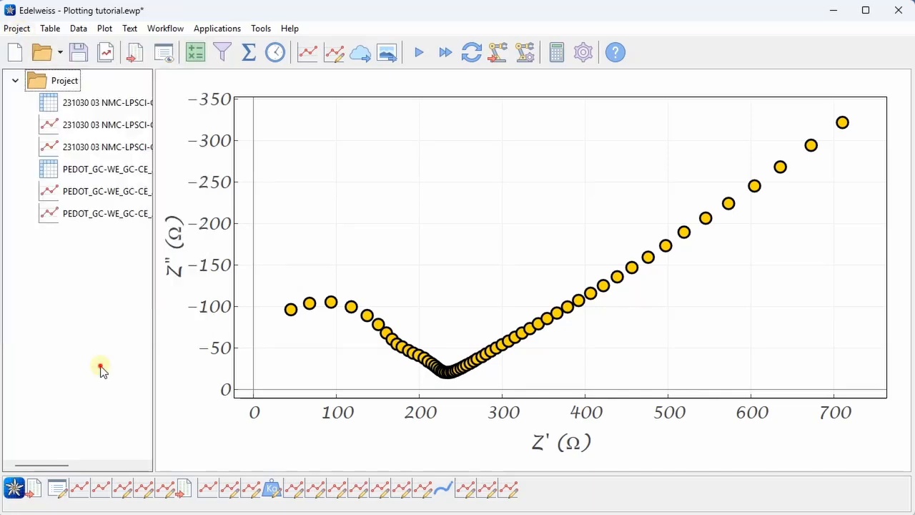
Step: Create a new subfolder named PEDOT inside the Project folder
{"action": "right_click", "coordinate": [44, 83]}
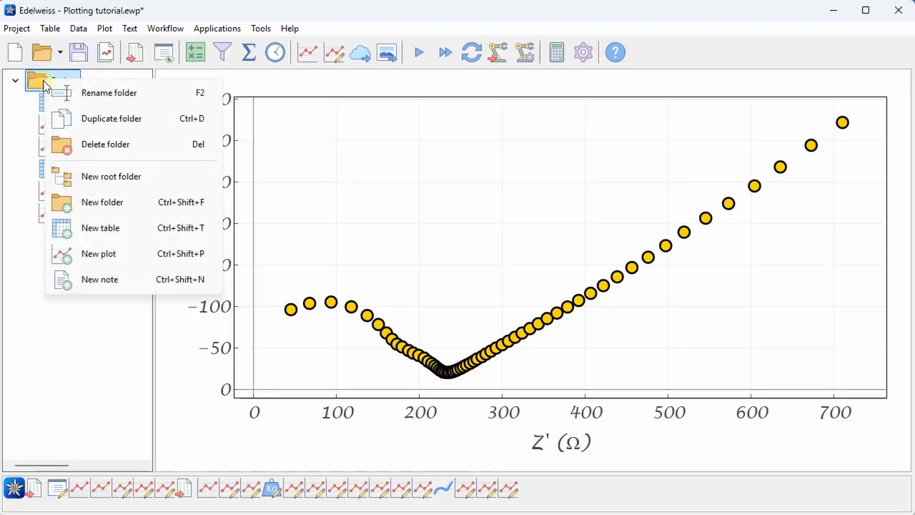
{"action": "left_click", "coordinate": [124, 205]}
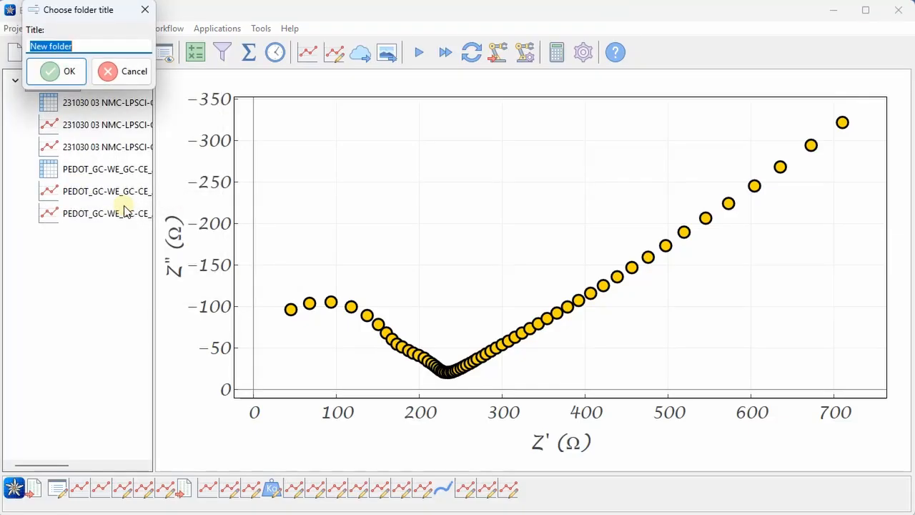
{"action": "type", "text": "PEDOT"}
{"action": "key", "text": "Return"}
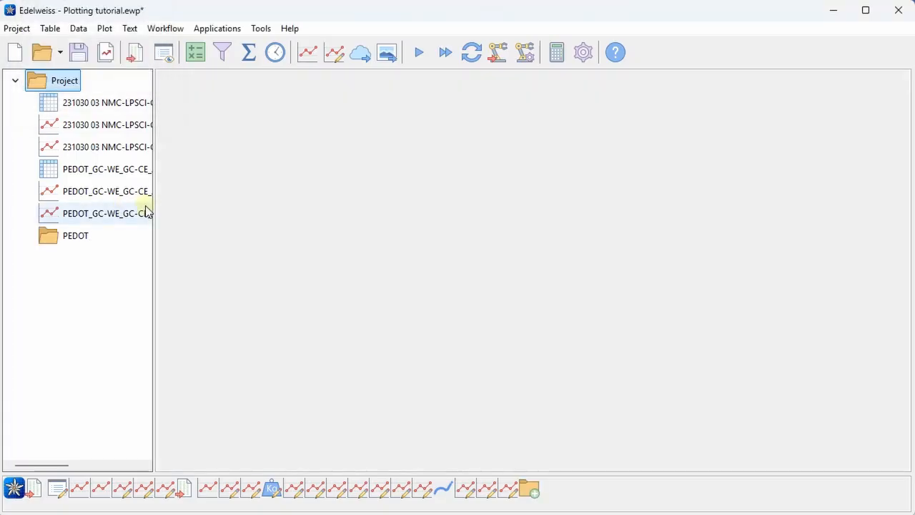
Step: Move the three PEDOT table and plot items into the PEDOT folder
{"action": "left_click", "coordinate": [82, 171]}
{"action": "left_click", "coordinate": [81, 215], "text": "shift"}
{"action": "left_click_drag", "start_coordinate": [81, 179], "coordinate": [79, 241]}
{"action": "left_click", "coordinate": [27, 169]}
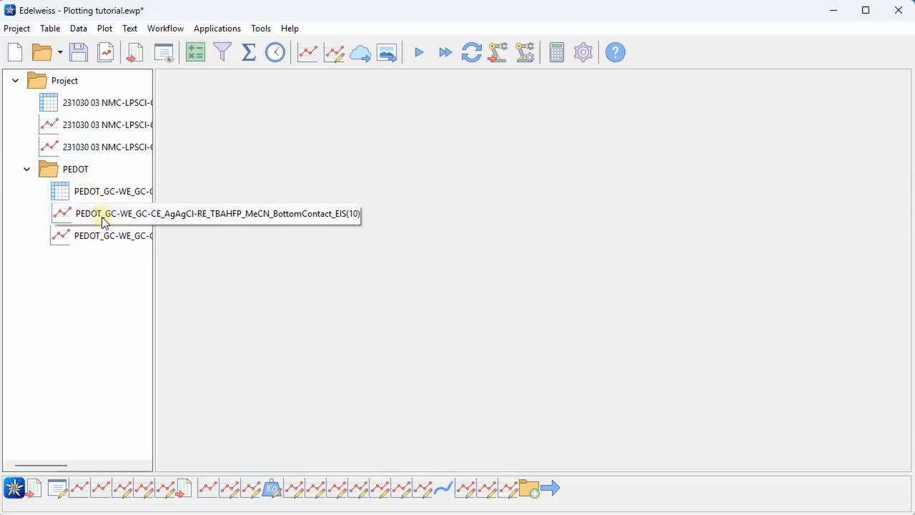
Step: Create a new root folder named I am root
{"action": "right_click", "coordinate": [68, 81]}
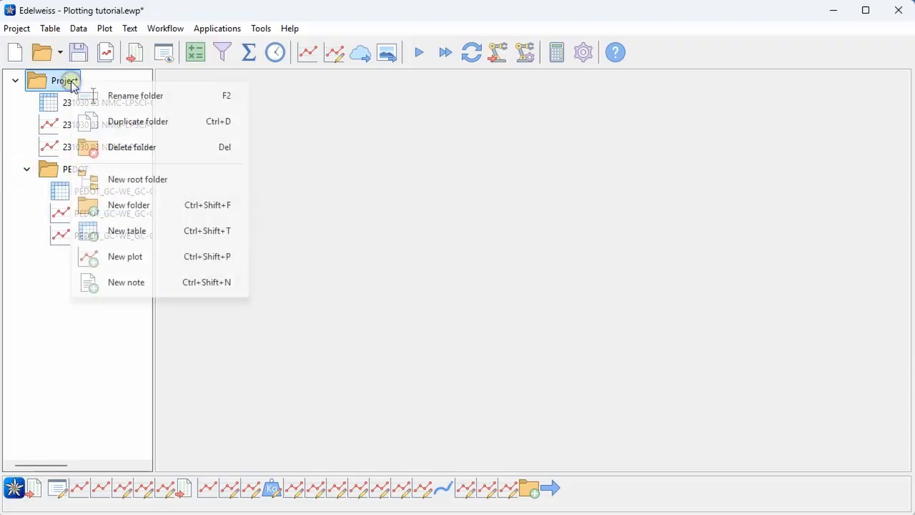
{"action": "left_click", "coordinate": [169, 183]}
{"action": "type", "text": "I am root"}
{"action": "key", "text": "Return"}
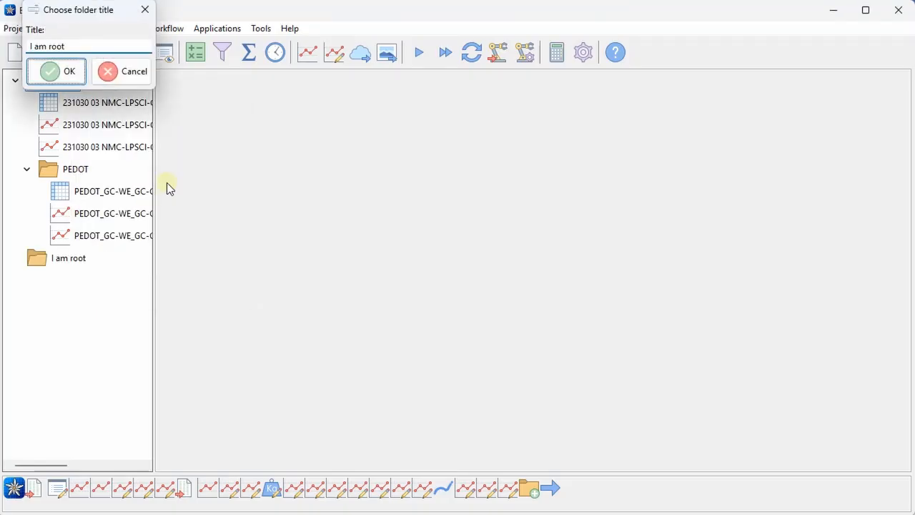
Step: Move the PEDOT folder into the I am root folder
{"action": "left_click", "coordinate": [17, 81]}
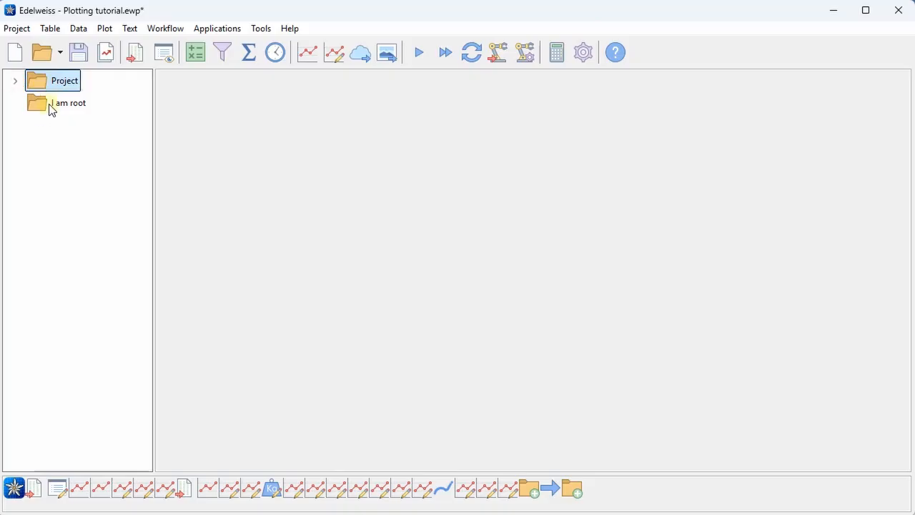
{"action": "left_click", "coordinate": [17, 81]}
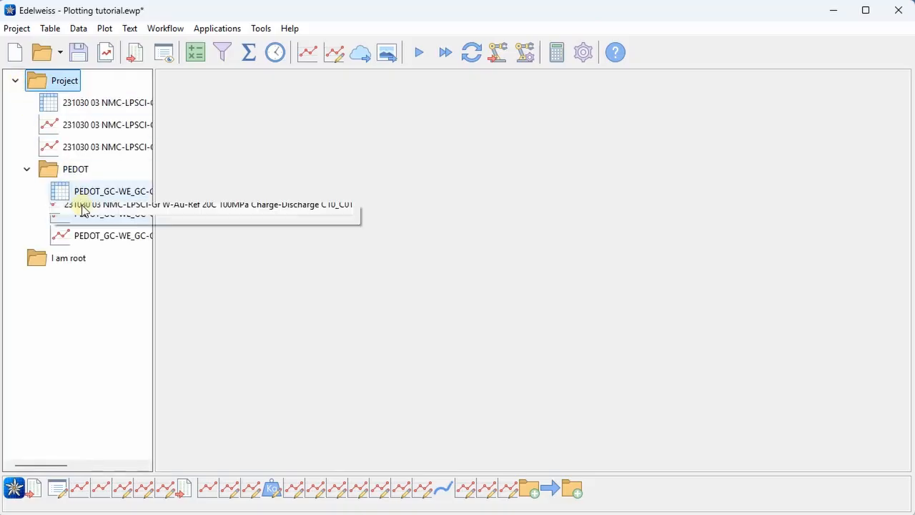
{"action": "left_click_drag", "start_coordinate": [72, 171], "coordinate": [79, 257]}
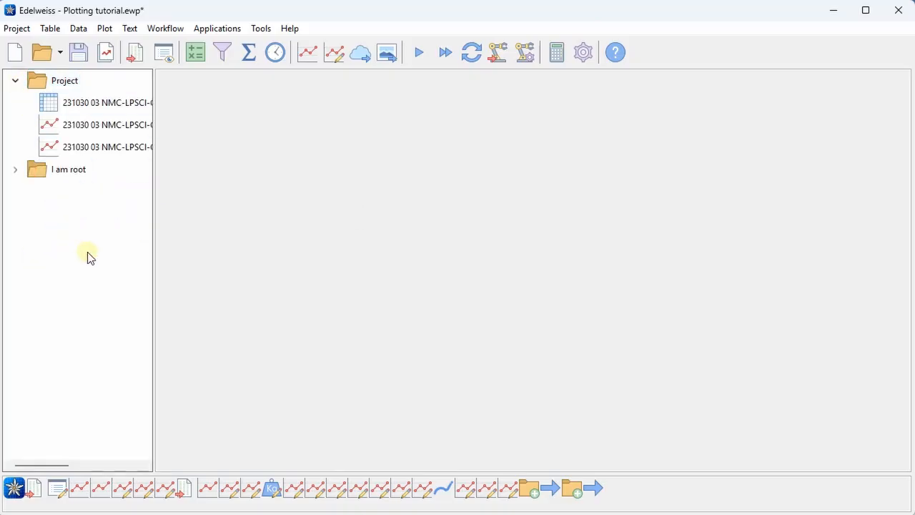
{"action": "left_click", "coordinate": [15, 170]}
Step: Rename the Project folder to NMC
{"action": "left_click", "coordinate": [65, 81]}
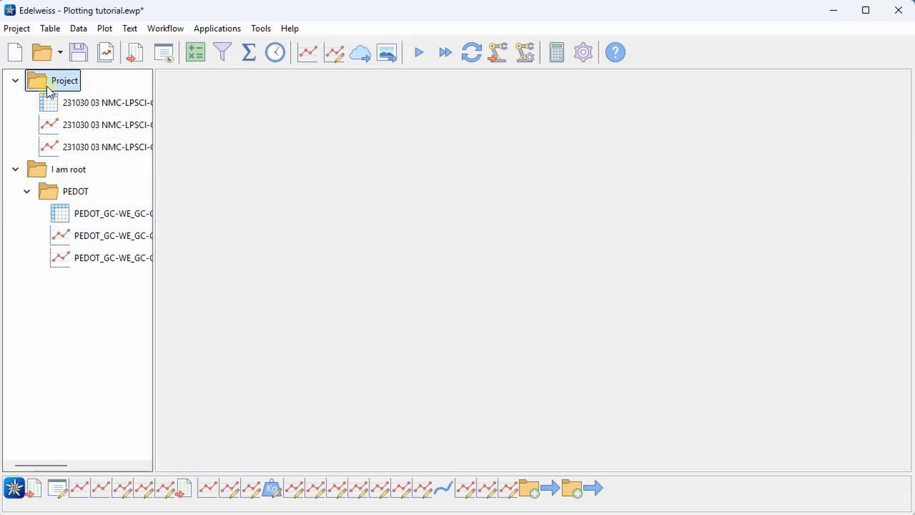
{"action": "right_click", "coordinate": [48, 83]}
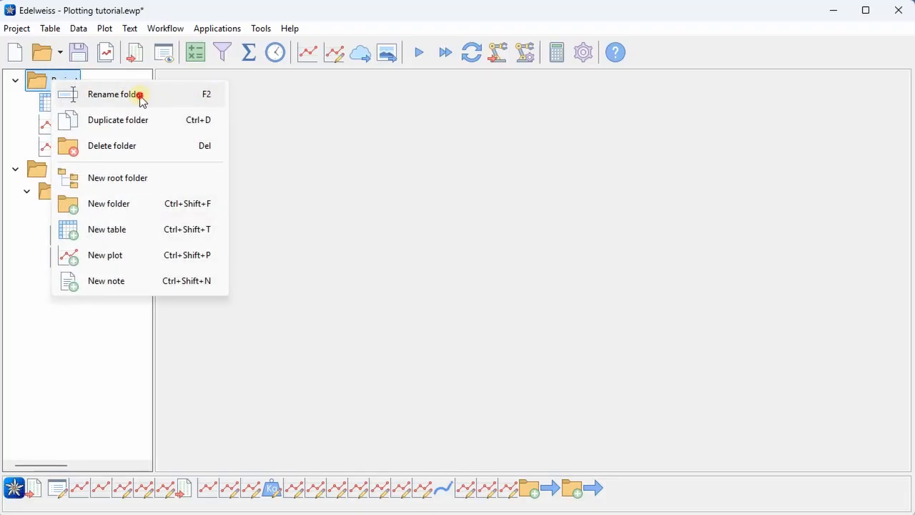
{"action": "left_click", "coordinate": [140, 95]}
{"action": "type", "text": "NMC"}
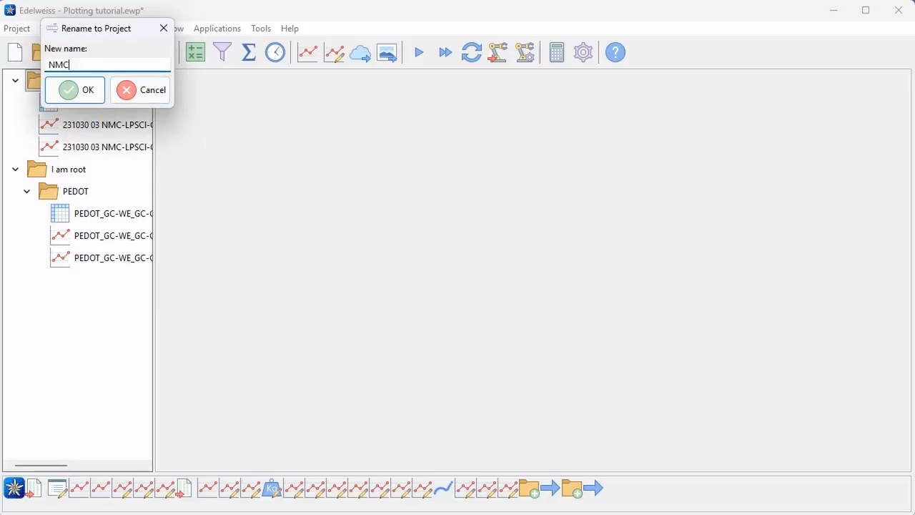
{"action": "key", "text": "Return"}
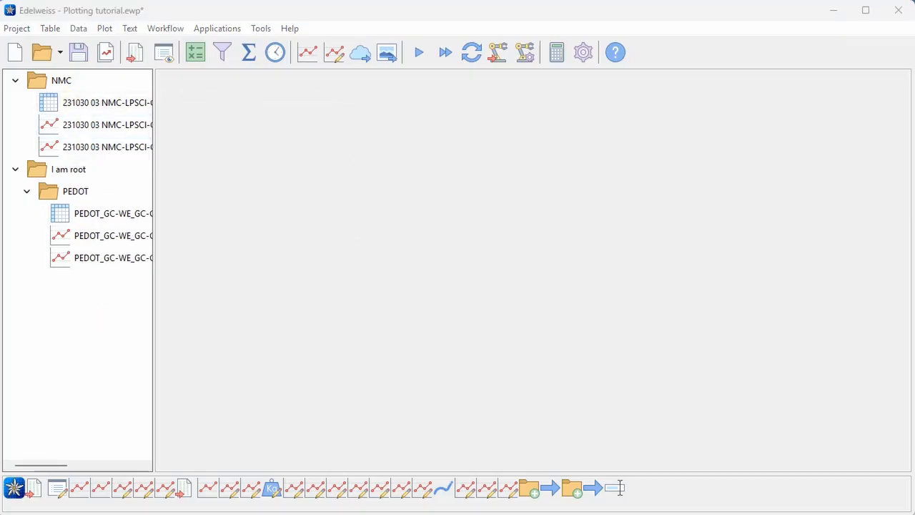
Step: Add a new note with the default title New note to the PEDOT folder
{"action": "right_click", "coordinate": [52, 190]}
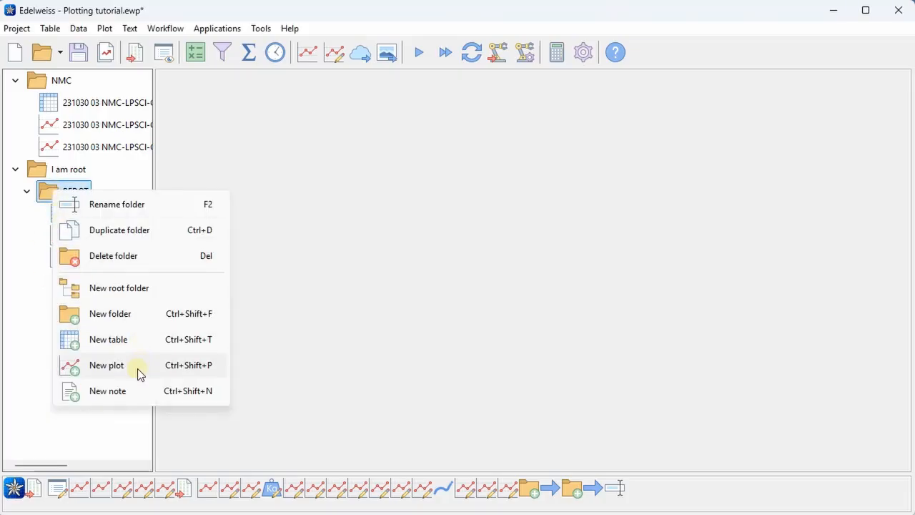
{"action": "left_click", "coordinate": [107, 391]}
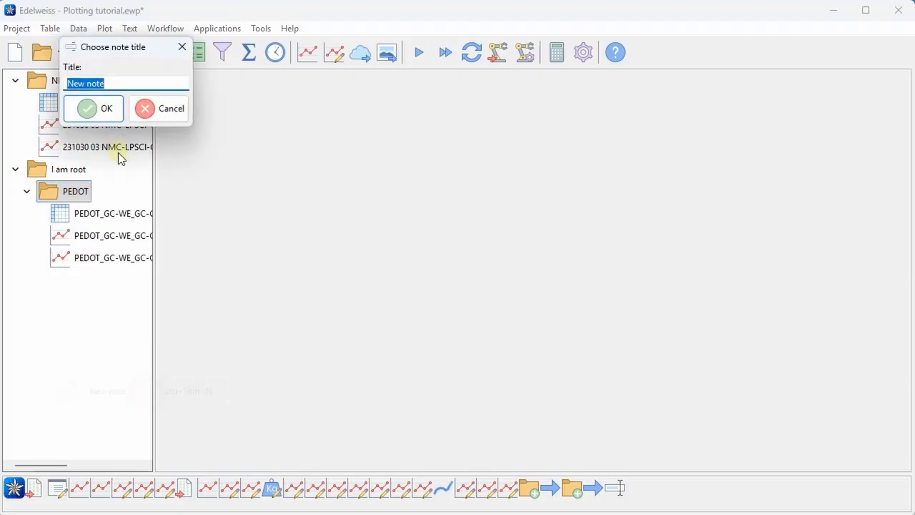
{"action": "left_click", "coordinate": [95, 111]}
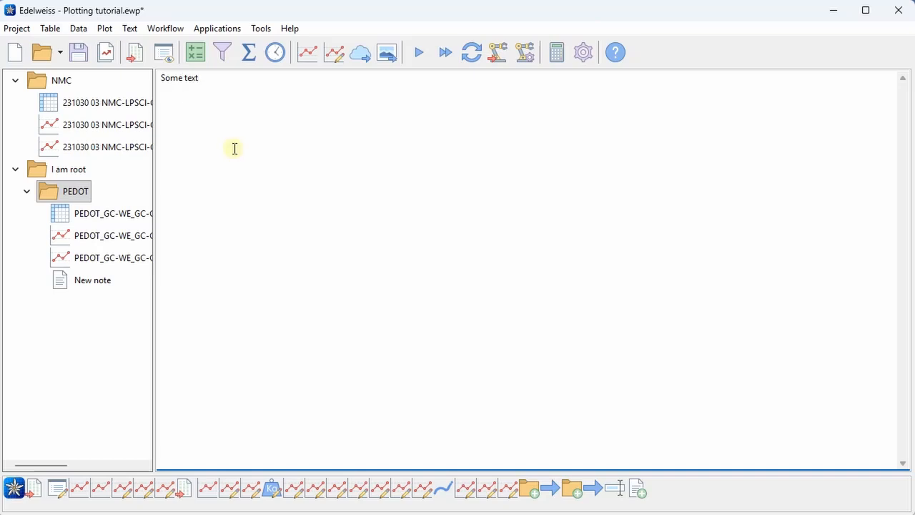
Step: Open the text file 231030 Experimental details.txt as a note
{"action": "left_click", "coordinate": [130, 27]}
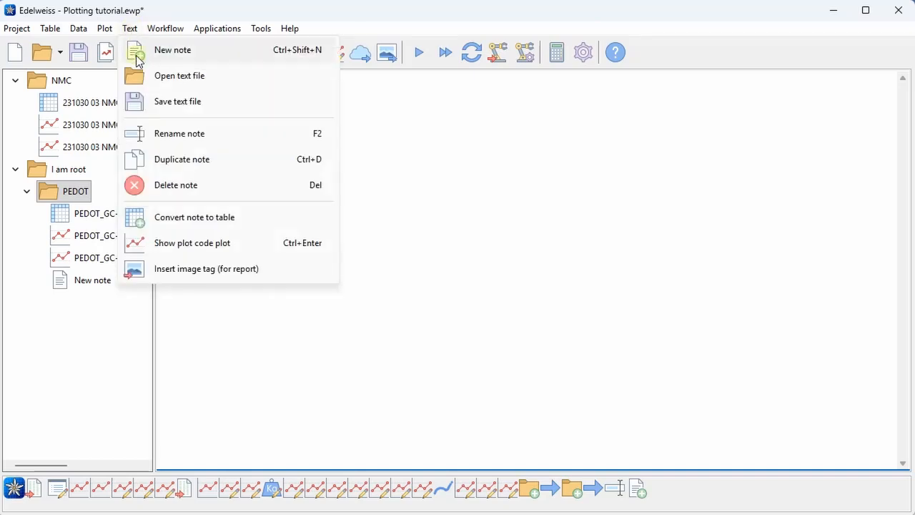
{"action": "left_click", "coordinate": [219, 79]}
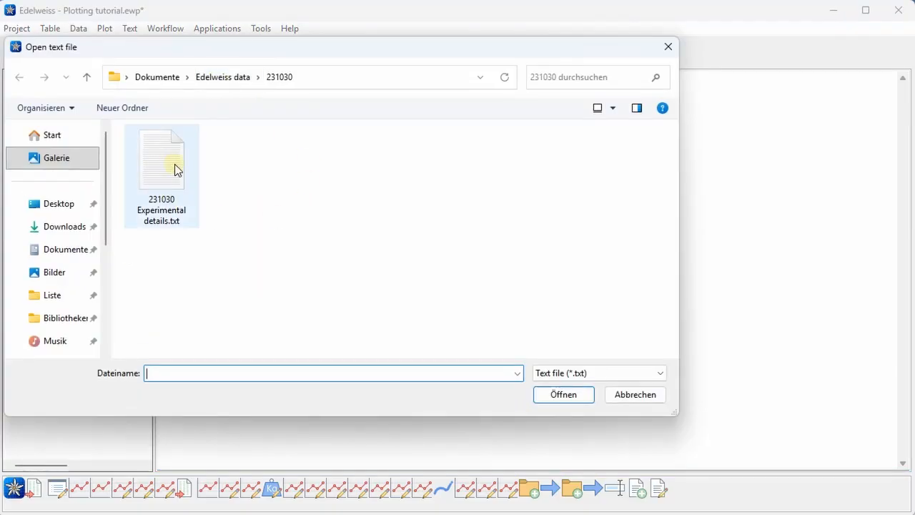
{"action": "double_click", "coordinate": [175, 164]}
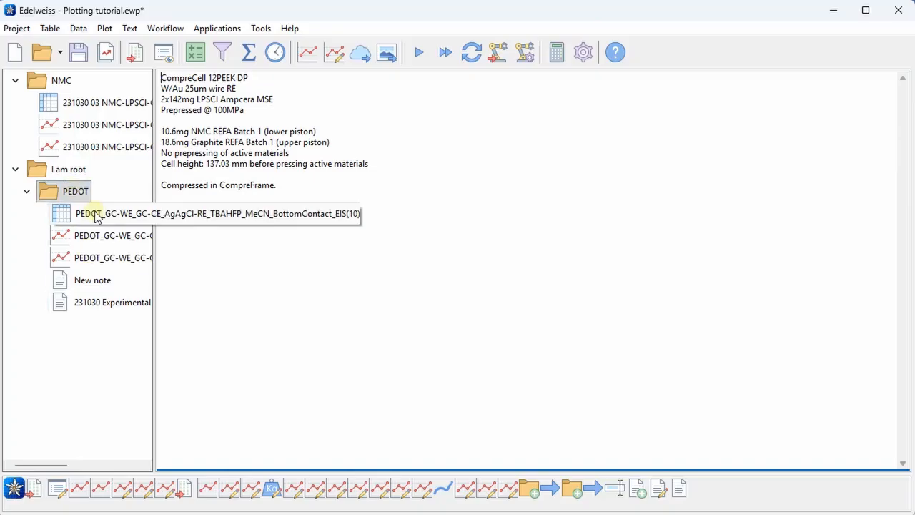
Step: Move the 231030 Experimental details note into the NMC folder and open it
{"action": "left_click_drag", "start_coordinate": [78, 297], "coordinate": [61, 83]}
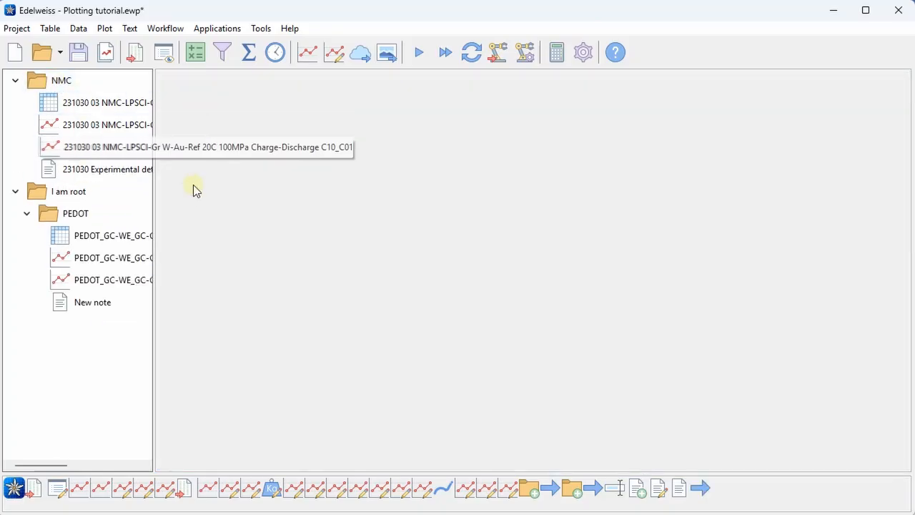
{"action": "left_click", "coordinate": [118, 171]}
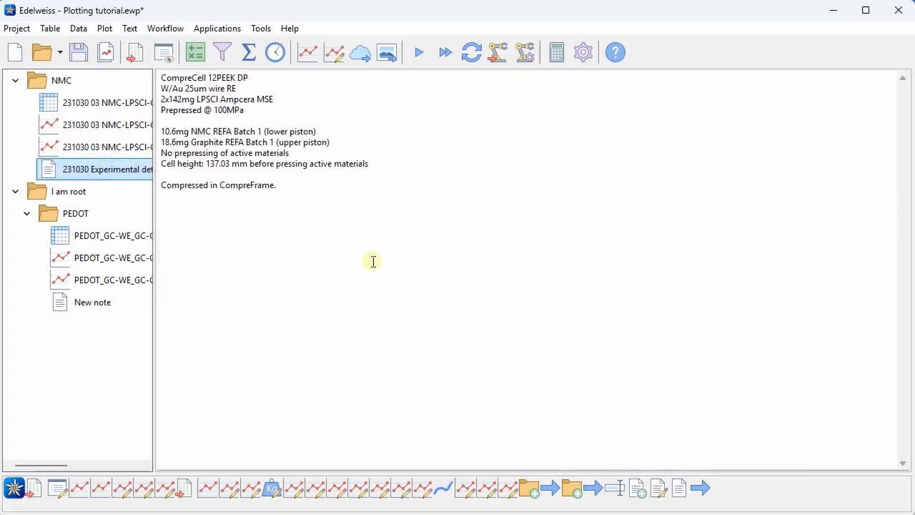
Step: Insert an image tag for Comprecell-12-dp.png at the end of the experimental details note
{"action": "left_click", "coordinate": [346, 253]}
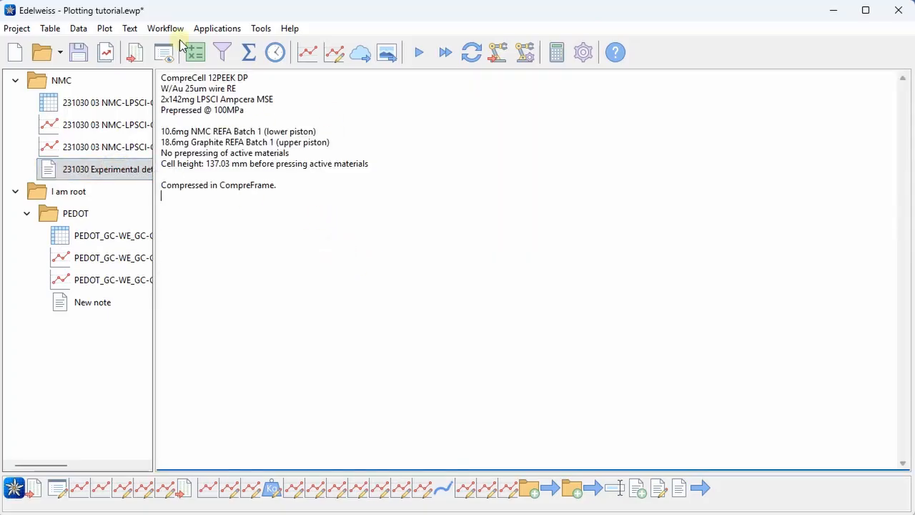
{"action": "left_click", "coordinate": [132, 30]}
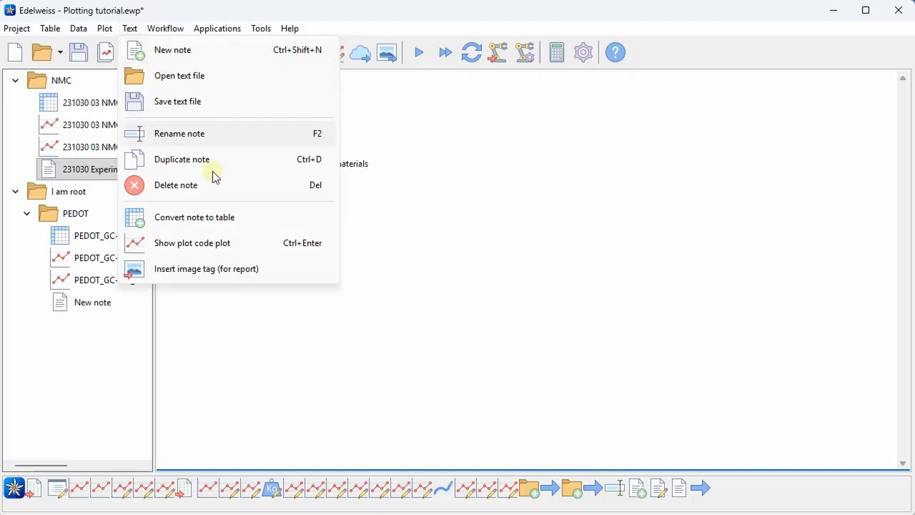
{"action": "left_click", "coordinate": [282, 270]}
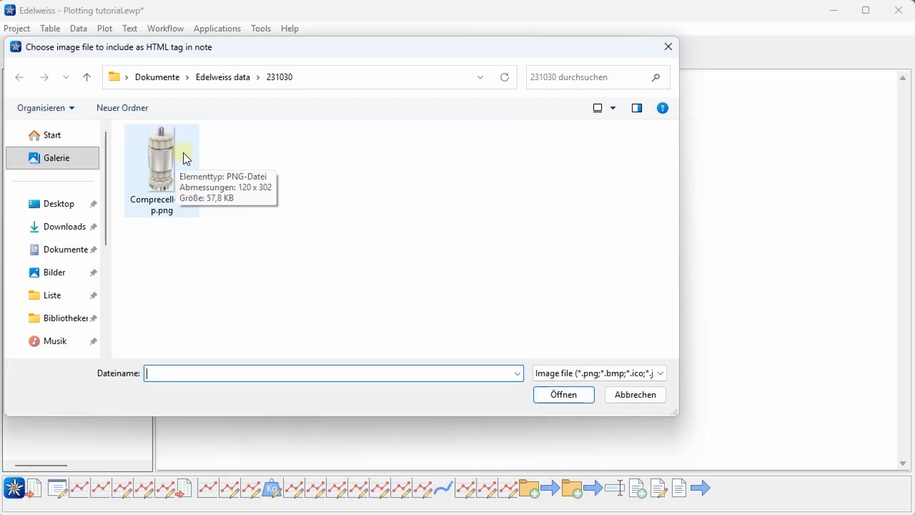
{"action": "double_click", "coordinate": [183, 153]}
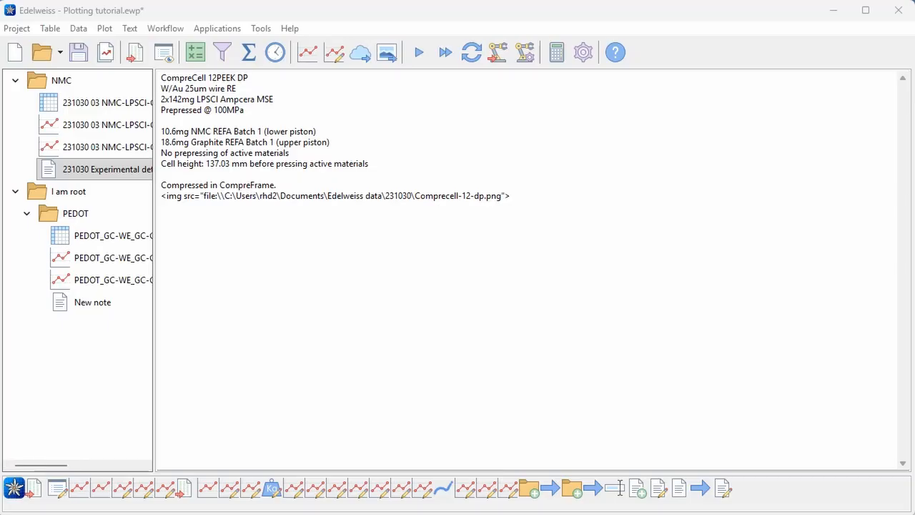
Step: Select the NMC and PEDOT folders plus the charge-discharge plot, experimental details note, PEDOT table and a PEDOT plot
{"action": "left_click", "coordinate": [62, 83]}
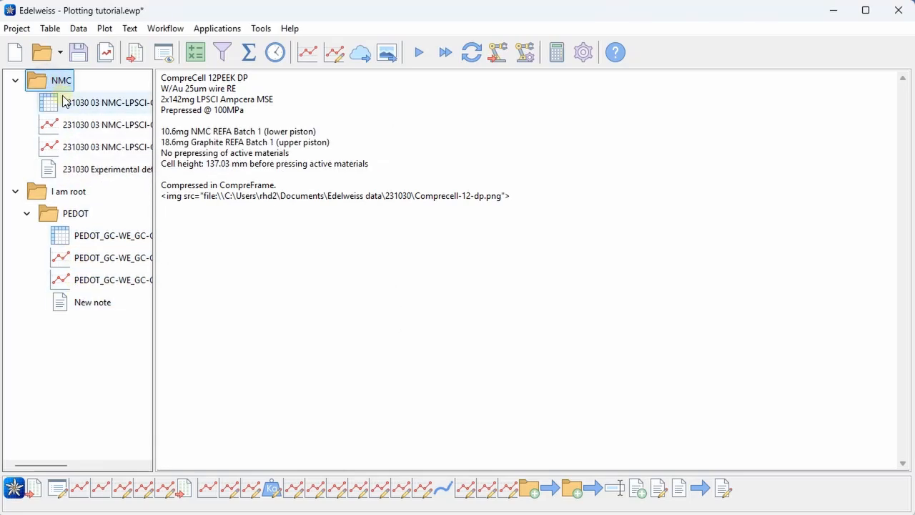
{"action": "left_click", "coordinate": [83, 148], "text": "ctrl"}
{"action": "left_click", "coordinate": [86, 173], "text": "ctrl"}
{"action": "left_click", "coordinate": [71, 215], "text": "ctrl"}
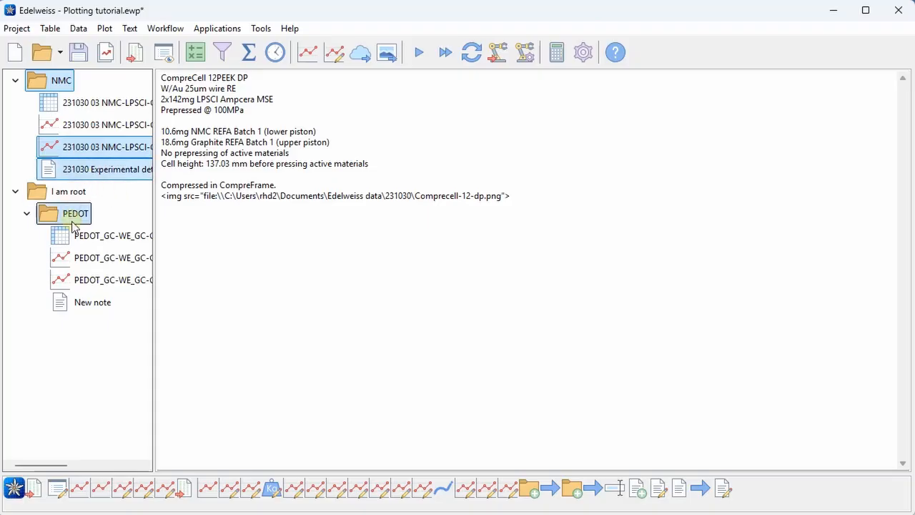
{"action": "left_click", "coordinate": [70, 239], "text": "ctrl"}
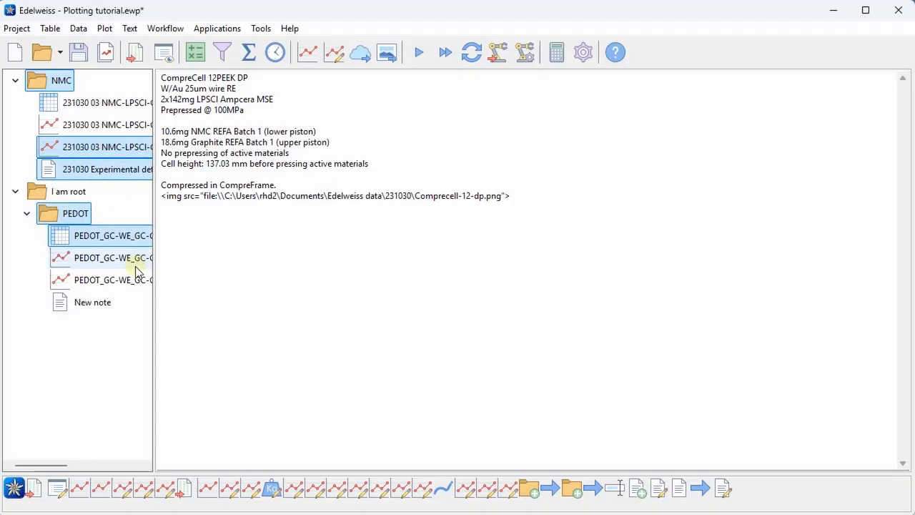
{"action": "left_click", "coordinate": [93, 281], "text": "ctrl"}
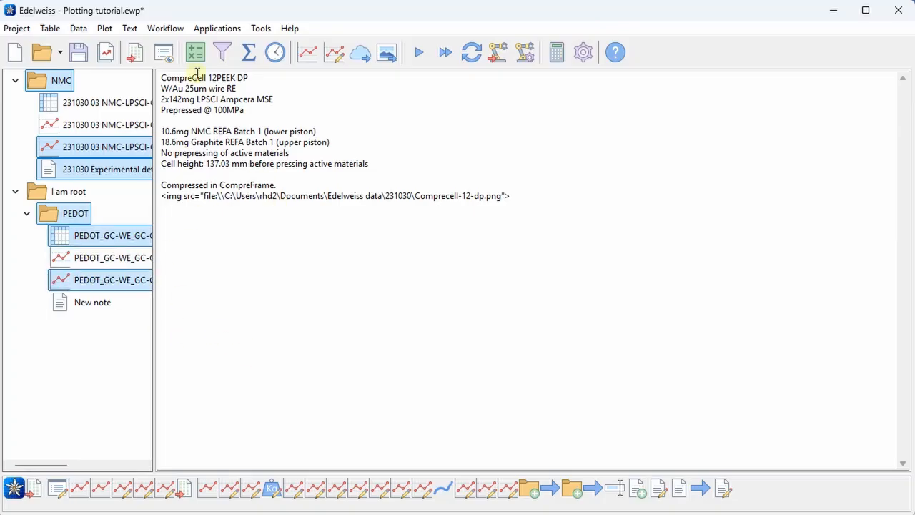
Step: Open Create report for the selected items and set the report title to My first report
{"action": "left_click", "coordinate": [15, 29]}
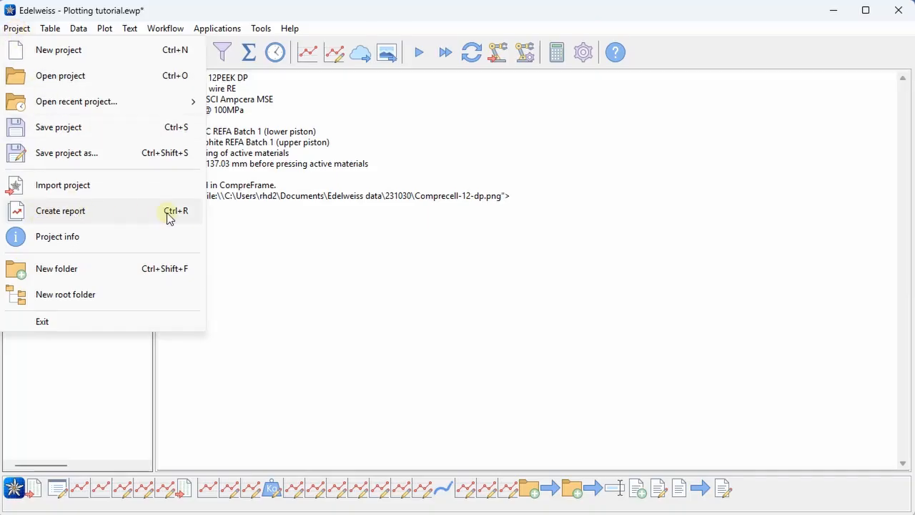
{"action": "mouse_move", "coordinate": [198, 27]}
{"action": "left_click", "coordinate": [137, 18]}
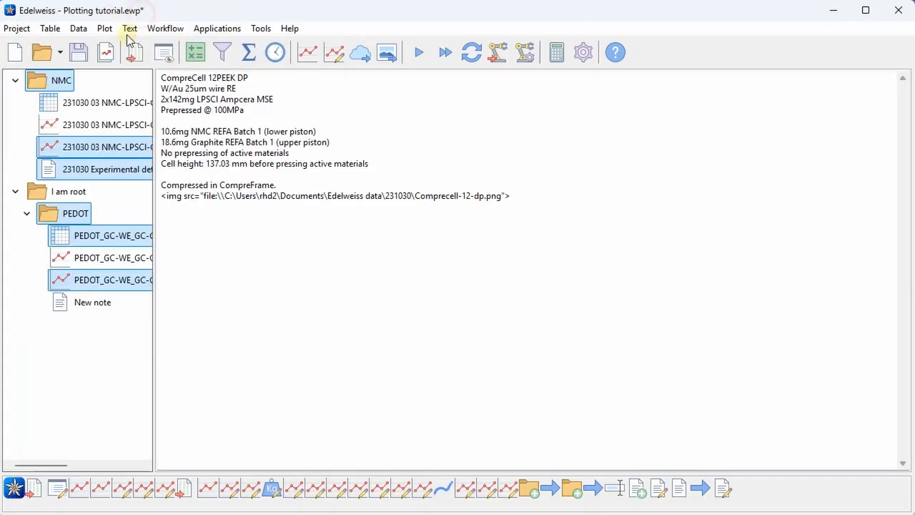
{"action": "left_click", "coordinate": [107, 55]}
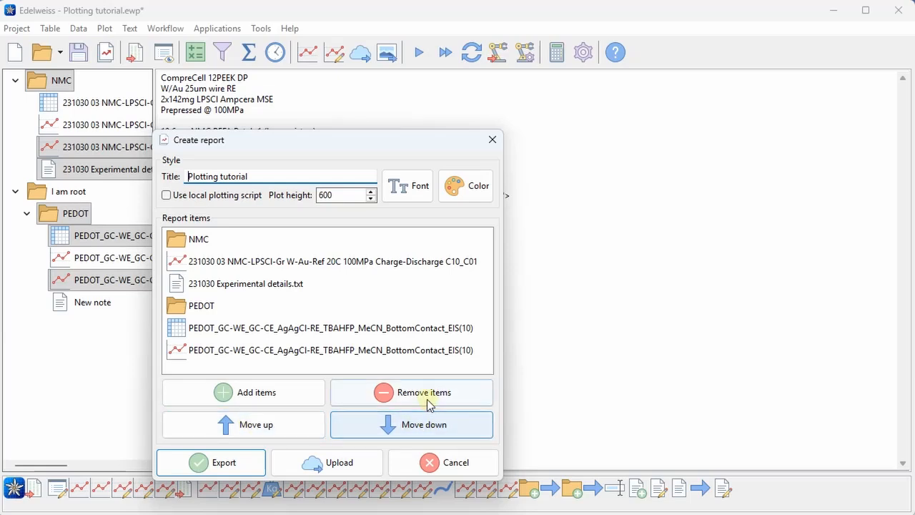
{"action": "triple_click", "coordinate": [264, 177]}
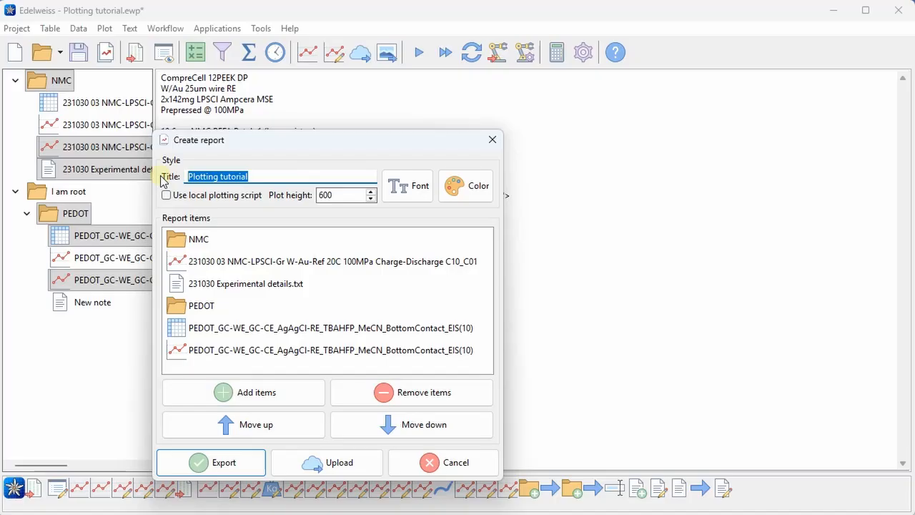
{"action": "type", "text": "My first report"}
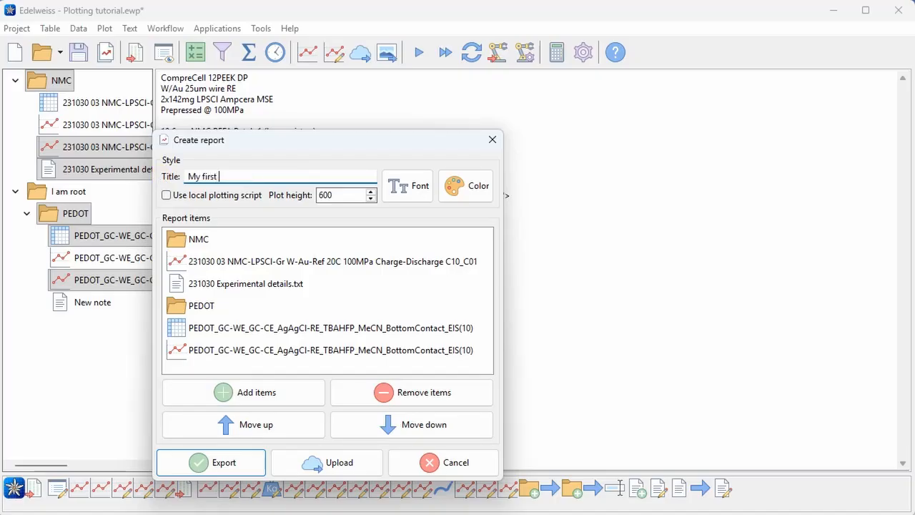
Step: Set the report font to Arial Black
{"action": "left_click", "coordinate": [419, 188]}
{"action": "left_click", "coordinate": [313, 197]}
{"action": "scroll", "coordinate": [244, 214], "scroll_direction": "up", "scroll_amount": 1}
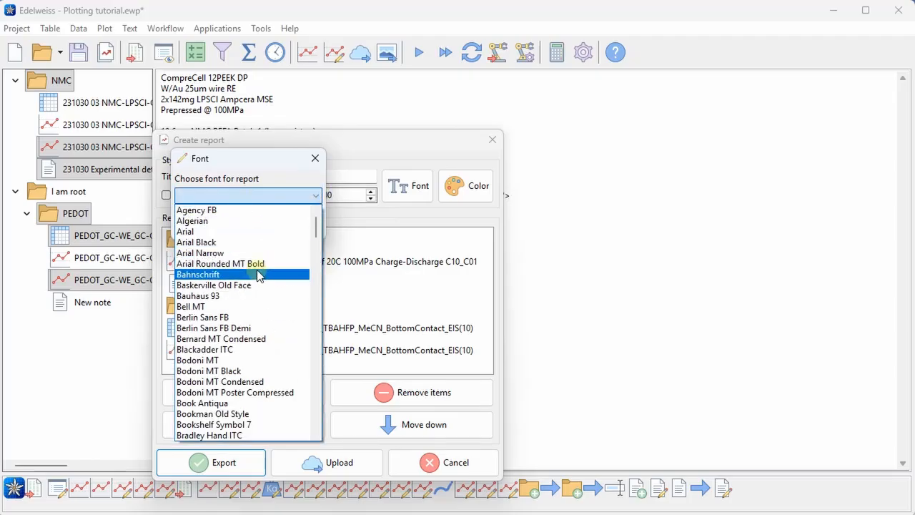
{"action": "left_click", "coordinate": [241, 241]}
{"action": "left_click", "coordinate": [218, 223]}
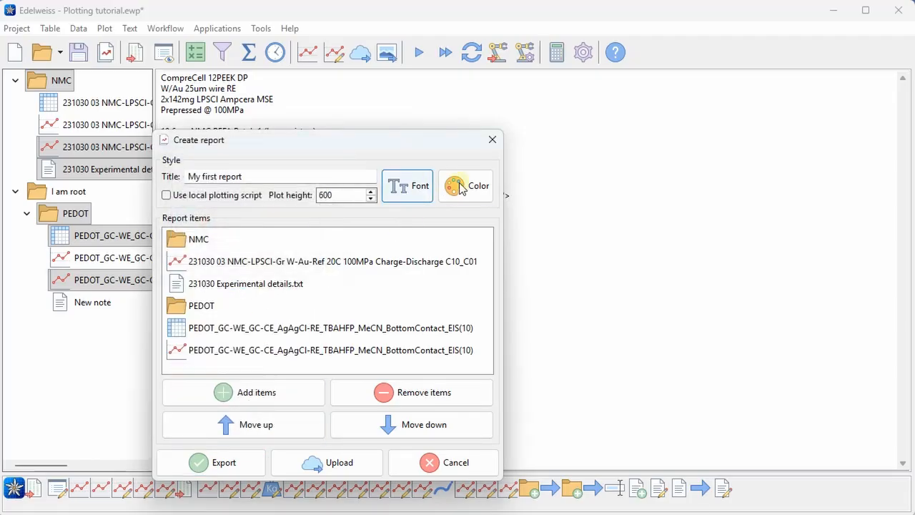
Step: Set the report background colour to purple
{"action": "left_click", "coordinate": [462, 187]}
{"action": "left_click", "coordinate": [304, 244]}
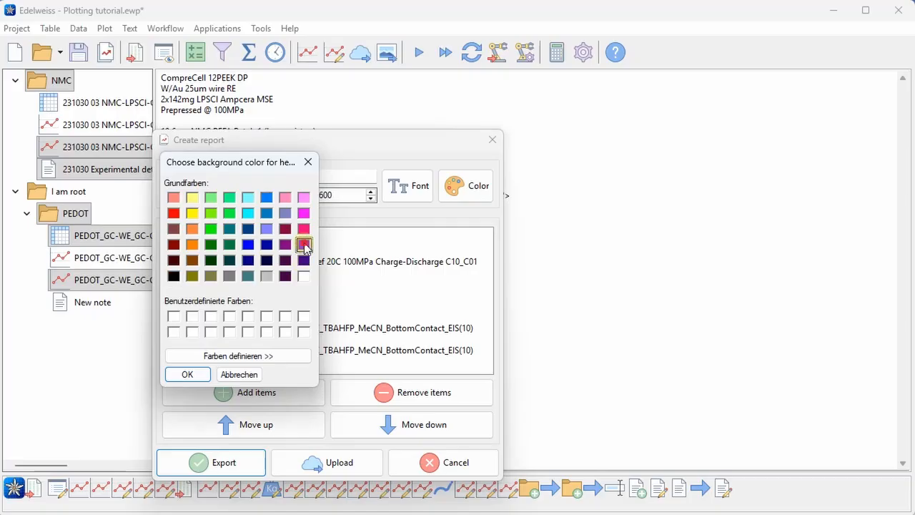
{"action": "left_click", "coordinate": [187, 374]}
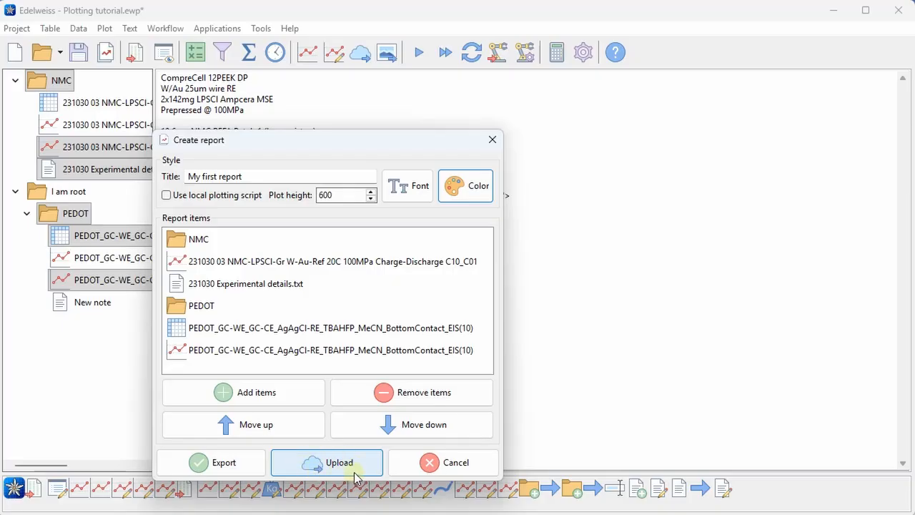
Step: Export the report as report.html in the 231030 folder
{"action": "left_click", "coordinate": [250, 464]}
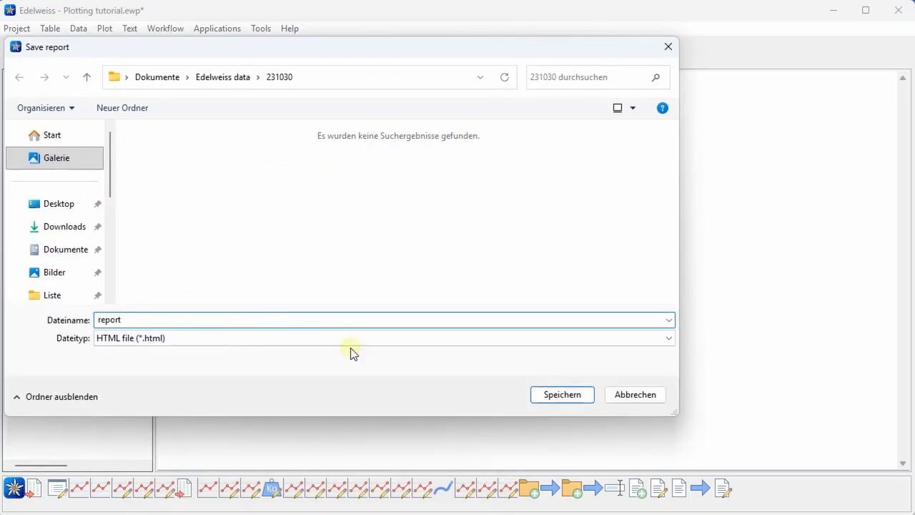
{"action": "left_click", "coordinate": [554, 392]}
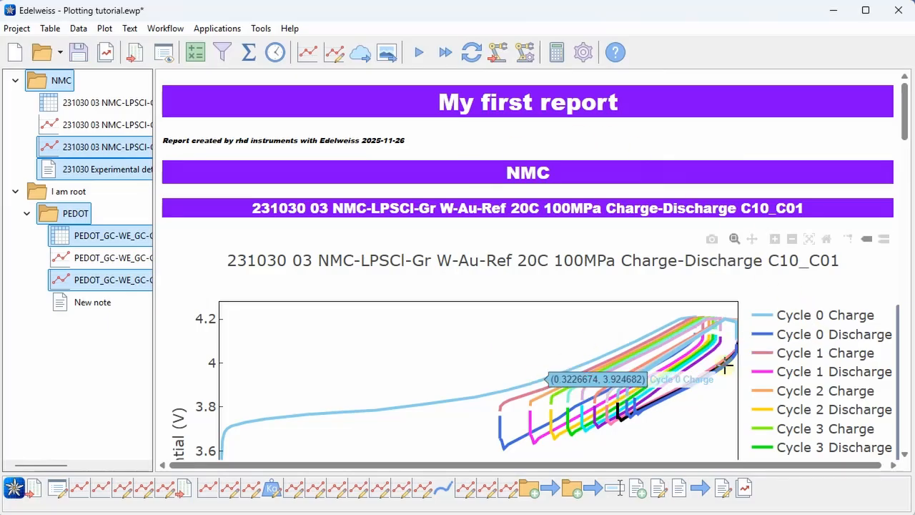
Step: Open the exported report.html in the web browser
{"action": "scroll", "coordinate": [766, 266], "scroll_direction": "down", "scroll_amount": 3}
{"action": "scroll", "coordinate": [779, 281], "scroll_direction": "up", "scroll_amount": 2}
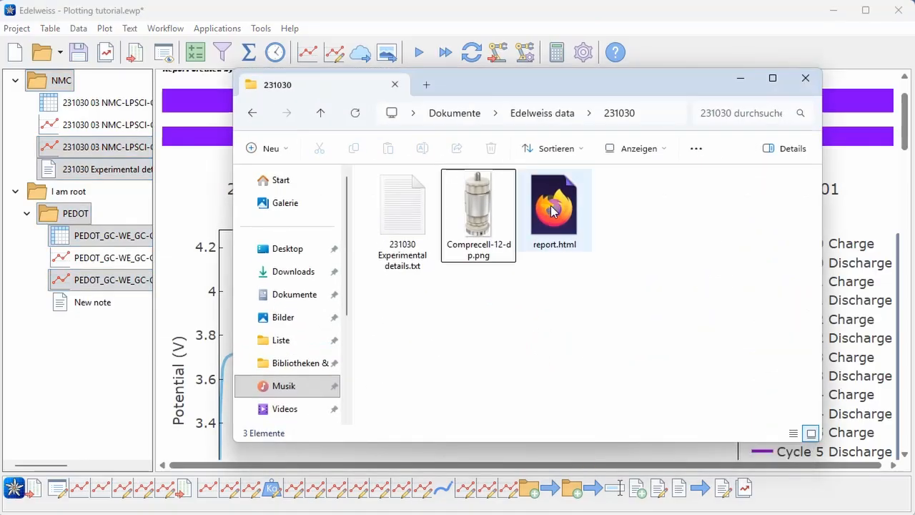
{"action": "double_click", "coordinate": [552, 209]}
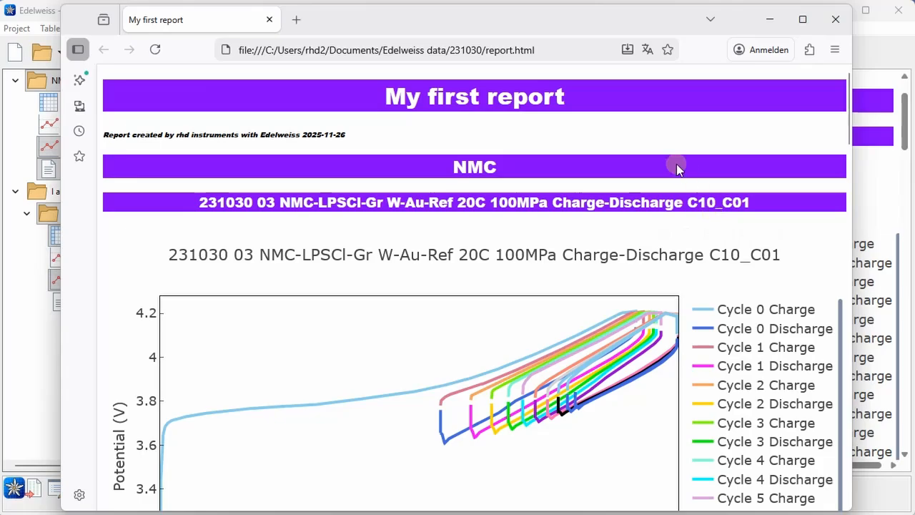
Step: Scroll through the report in the browser and zoom into the impedance plot
{"action": "scroll", "coordinate": [664, 156], "scroll_direction": "down", "scroll_amount": 7}
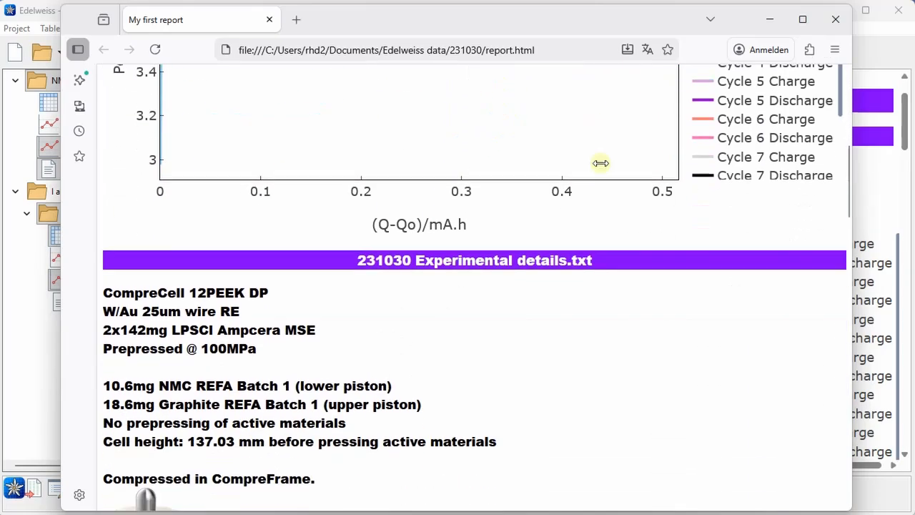
{"action": "scroll", "coordinate": [598, 162], "scroll_direction": "down", "scroll_amount": 2}
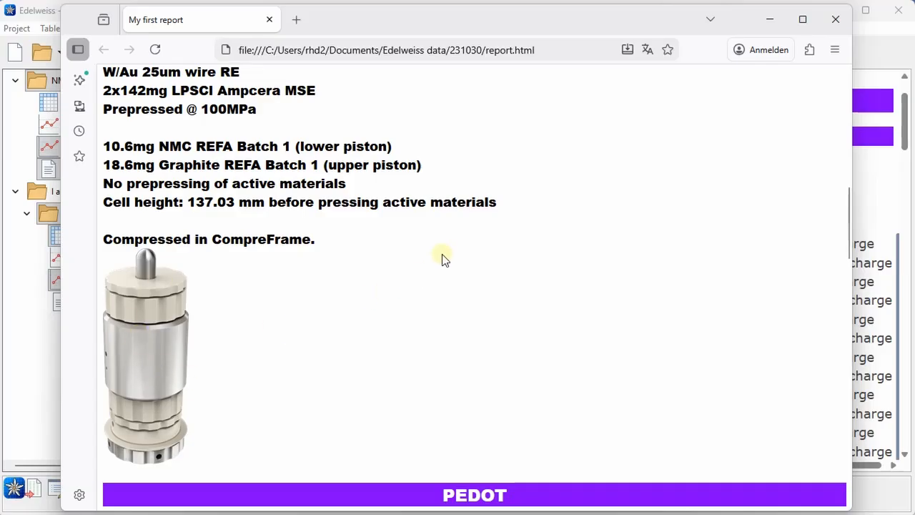
{"action": "scroll", "coordinate": [442, 260], "scroll_direction": "down", "scroll_amount": 10}
{"action": "scroll", "coordinate": [353, 198], "scroll_direction": "down", "scroll_amount": 10}
{"action": "mouse_move", "coordinate": [395, 365]}
{"action": "left_click_drag", "start_coordinate": [356, 370], "coordinate": [547, 268]}
{"action": "left_click_drag", "start_coordinate": [451, 411], "coordinate": [568, 414]}
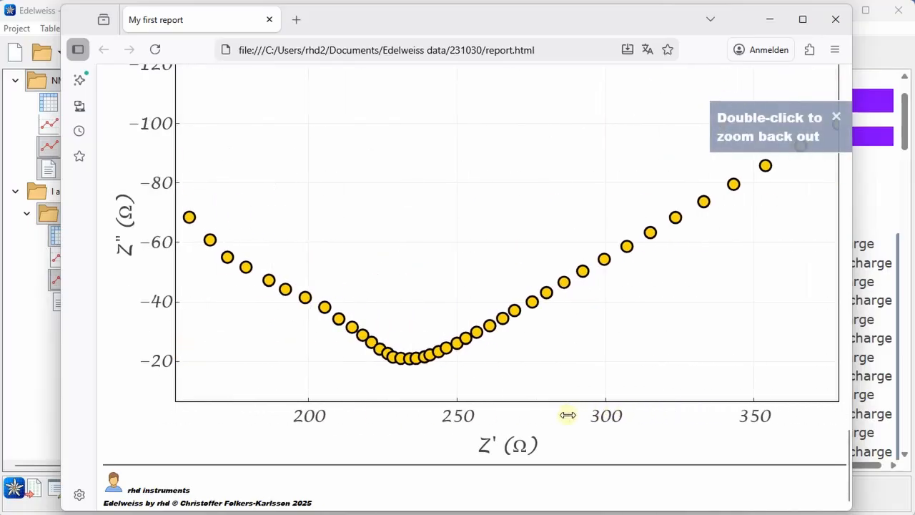
{"action": "scroll", "coordinate": [605, 241], "scroll_direction": "up", "scroll_amount": 10}
{"action": "scroll", "coordinate": [605, 247], "scroll_direction": "up", "scroll_amount": 10}
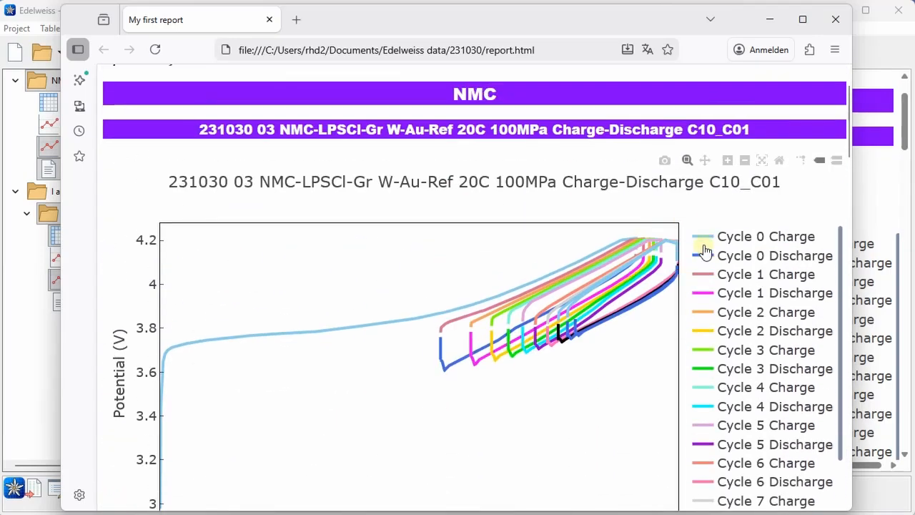
Step: Hide the Cycle 0, Cycle 5 Discharge, Cycle 6 and Cycle 7 Charge traces in the charge-discharge plot legend
{"action": "left_click", "coordinate": [707, 240]}
{"action": "left_click", "coordinate": [715, 256]}
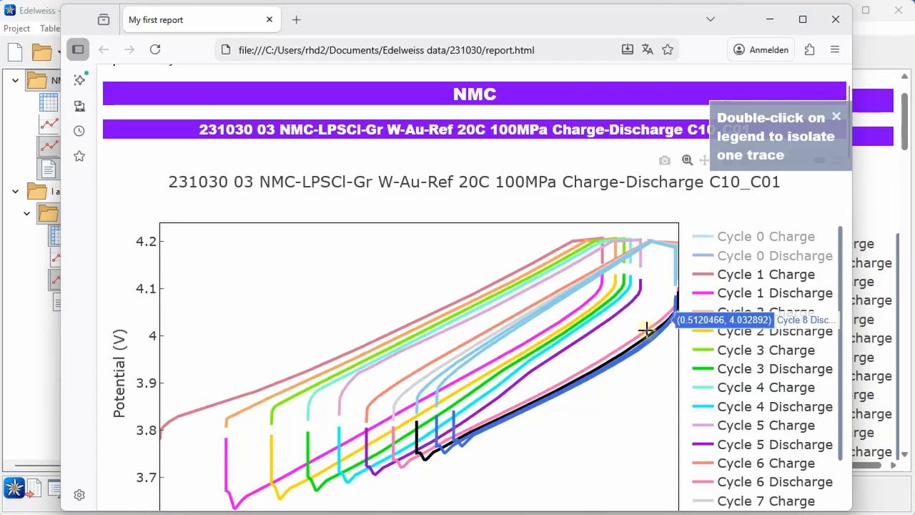
{"action": "scroll", "coordinate": [731, 392], "scroll_direction": "down", "scroll_amount": 3}
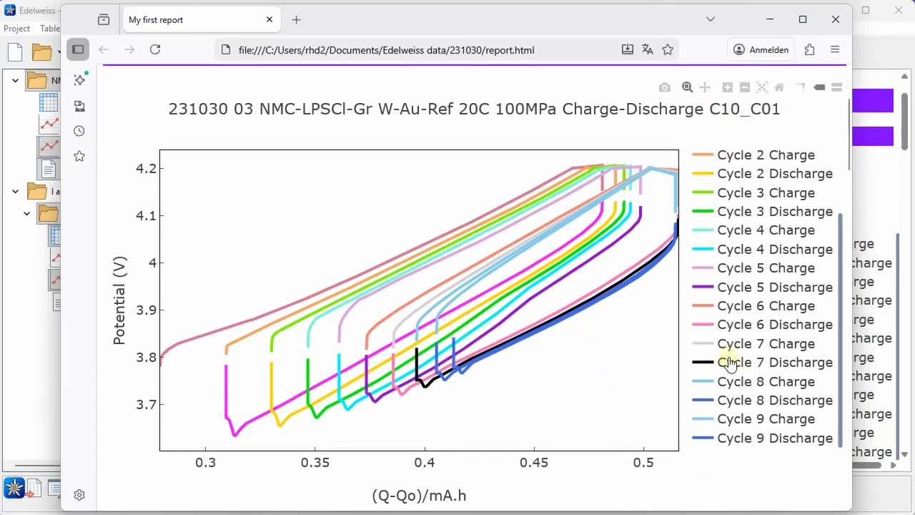
{"action": "left_click", "coordinate": [705, 289]}
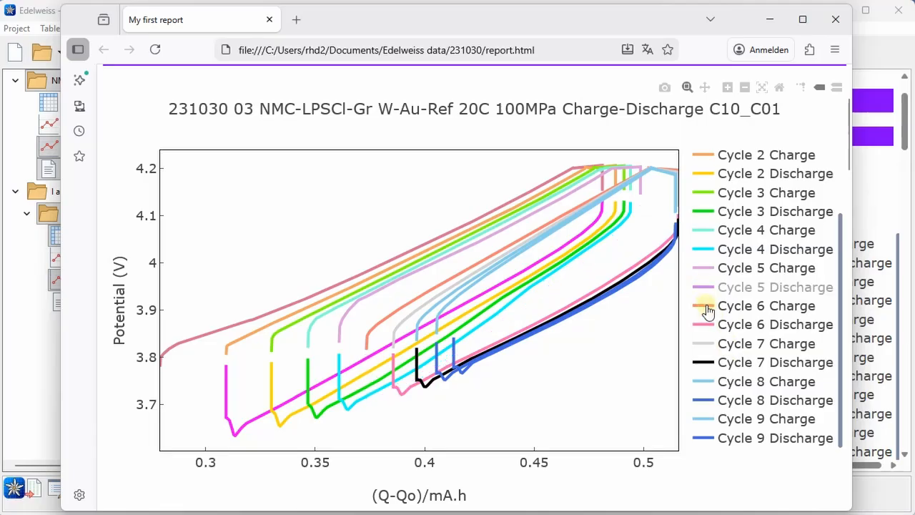
{"action": "left_click", "coordinate": [708, 310]}
{"action": "left_click", "coordinate": [705, 326]}
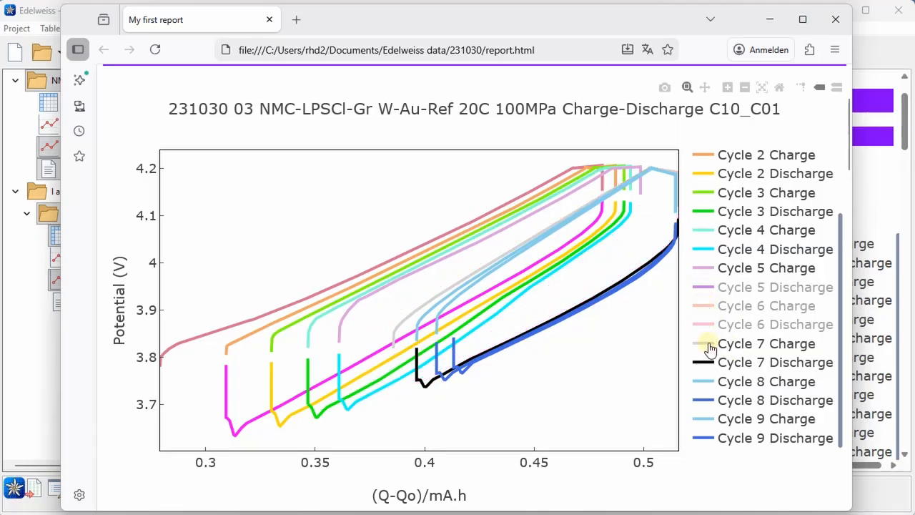
{"action": "left_click", "coordinate": [708, 346]}
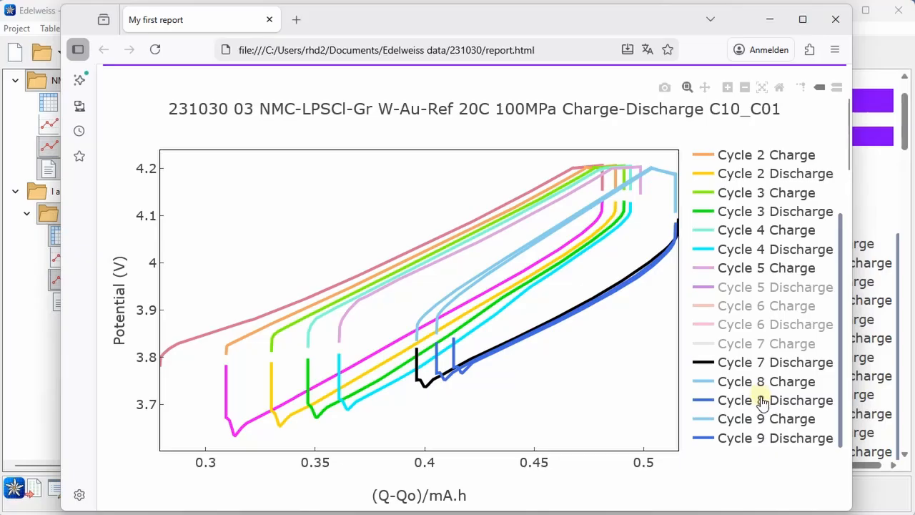